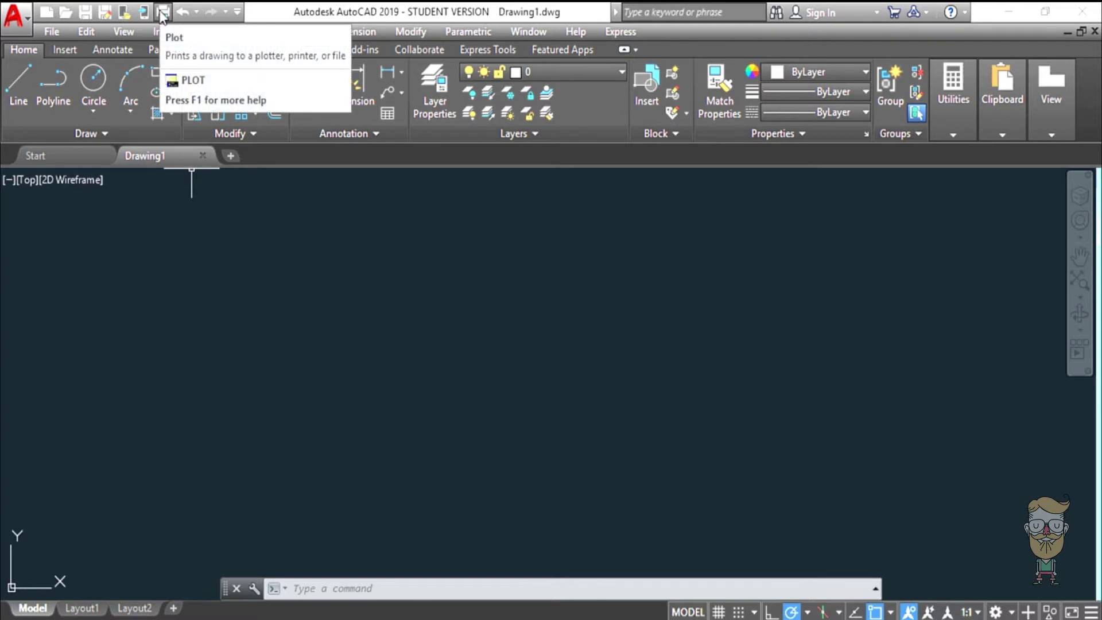
Review the file management commands and browse the available file, edit, view and insert commands.
{"action": "left_click", "coordinate": [23, 15]}
{"action": "mouse_move", "coordinate": [45, 125]}
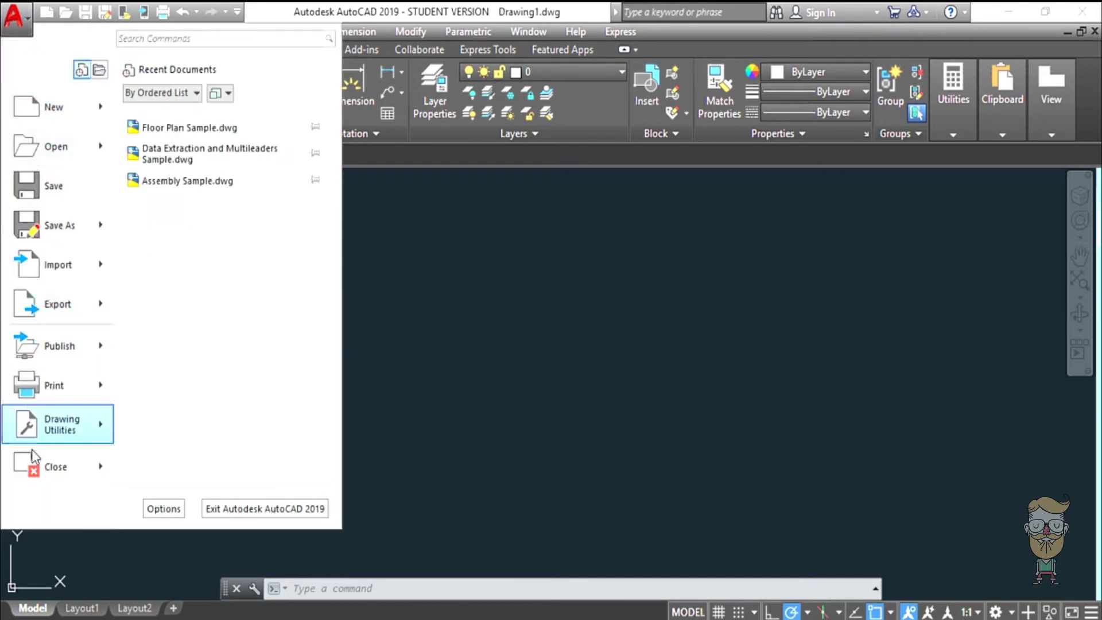
{"action": "left_click", "coordinate": [23, 19]}
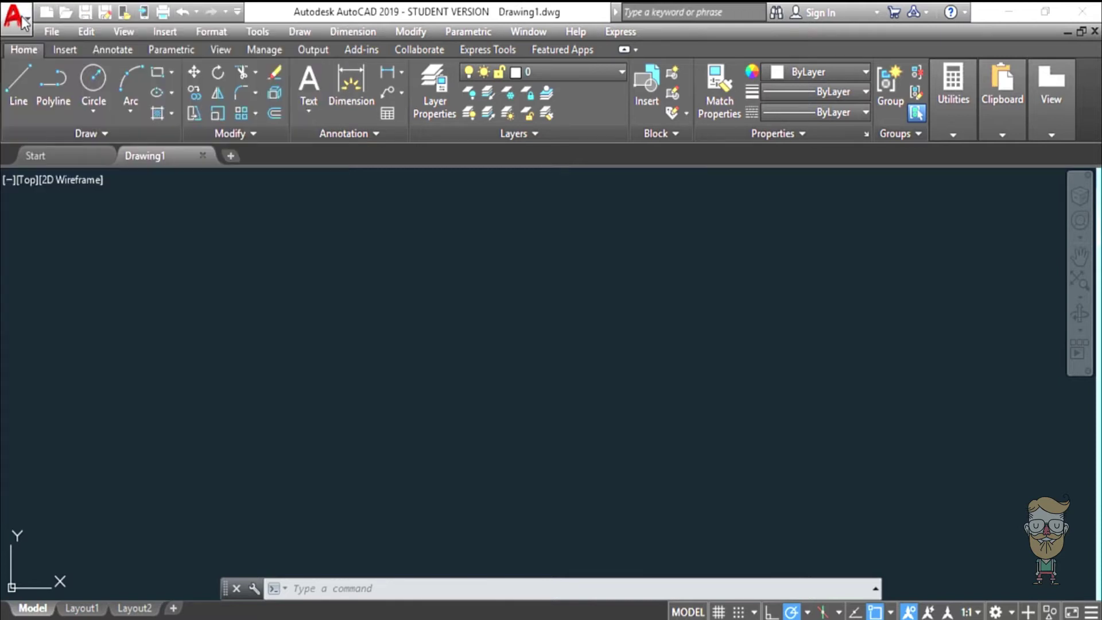
{"action": "left_click", "coordinate": [54, 36]}
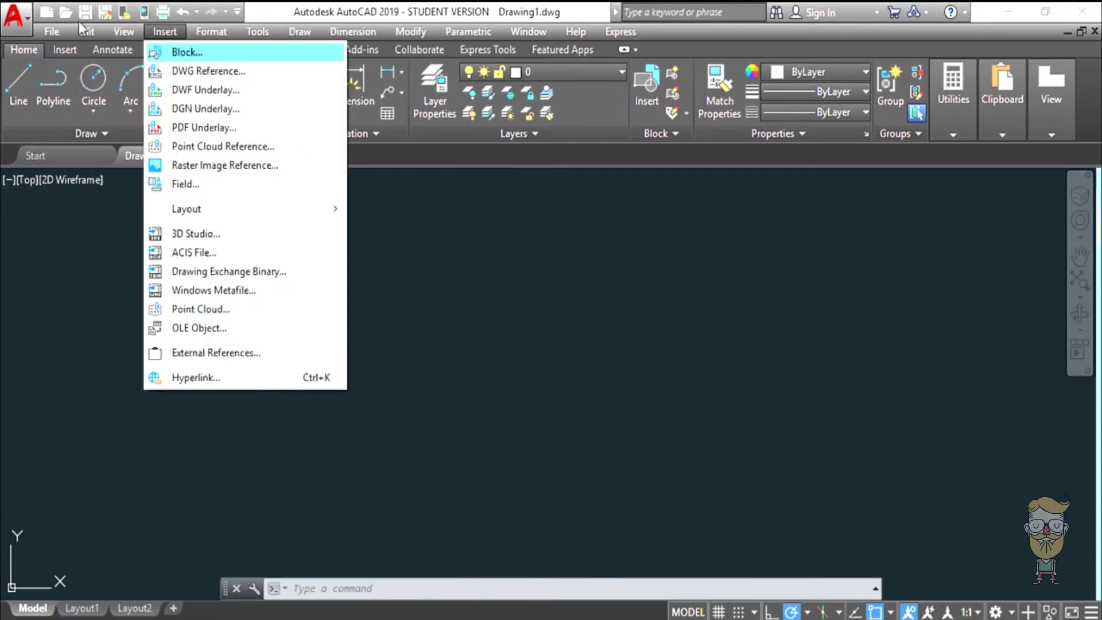
{"action": "mouse_move", "coordinate": [85, 36]}
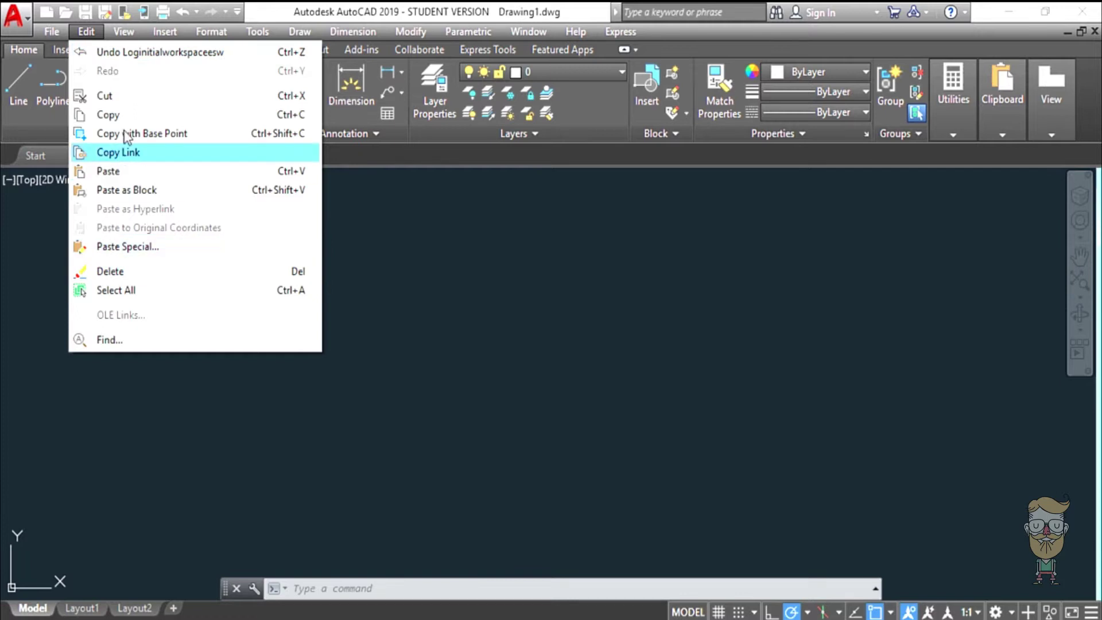
{"action": "mouse_move", "coordinate": [125, 35]}
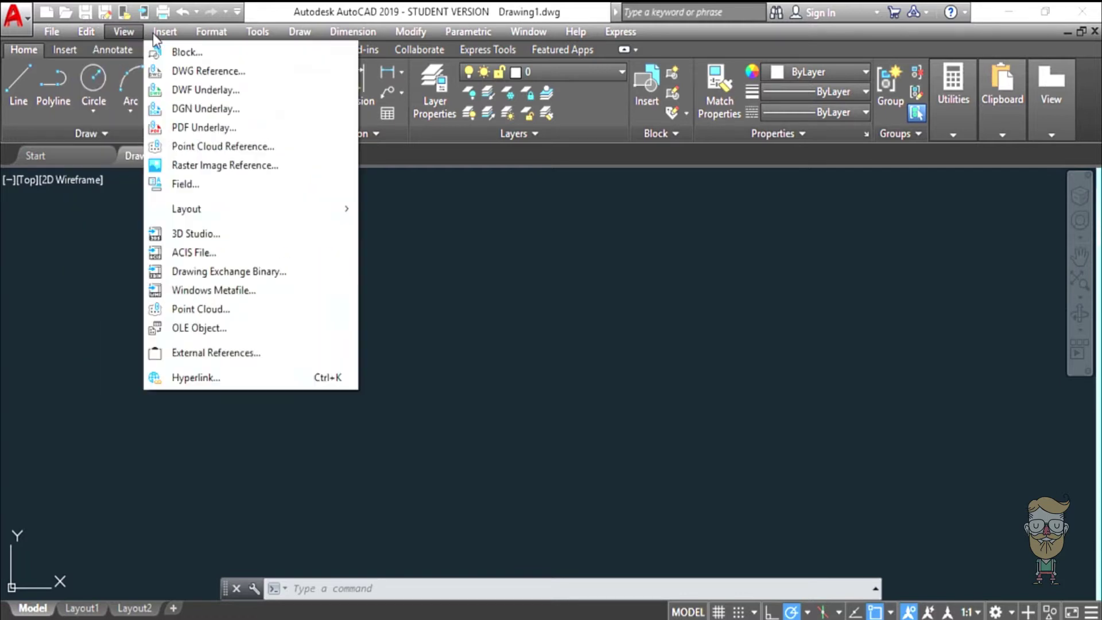
{"action": "mouse_move", "coordinate": [257, 33]}
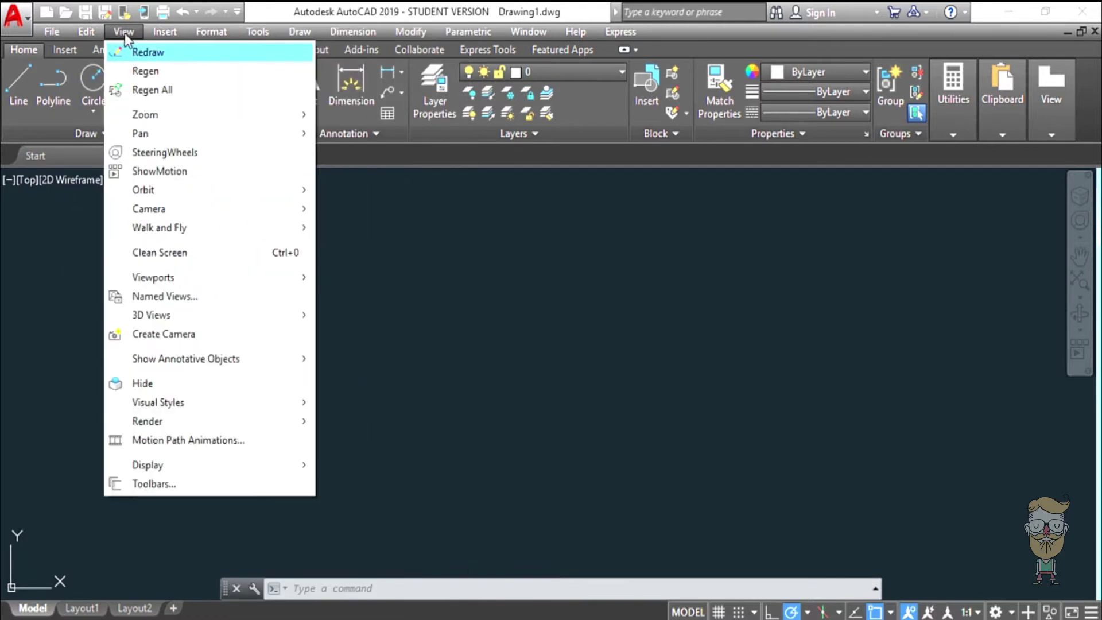
{"action": "left_click", "coordinate": [120, 32]}
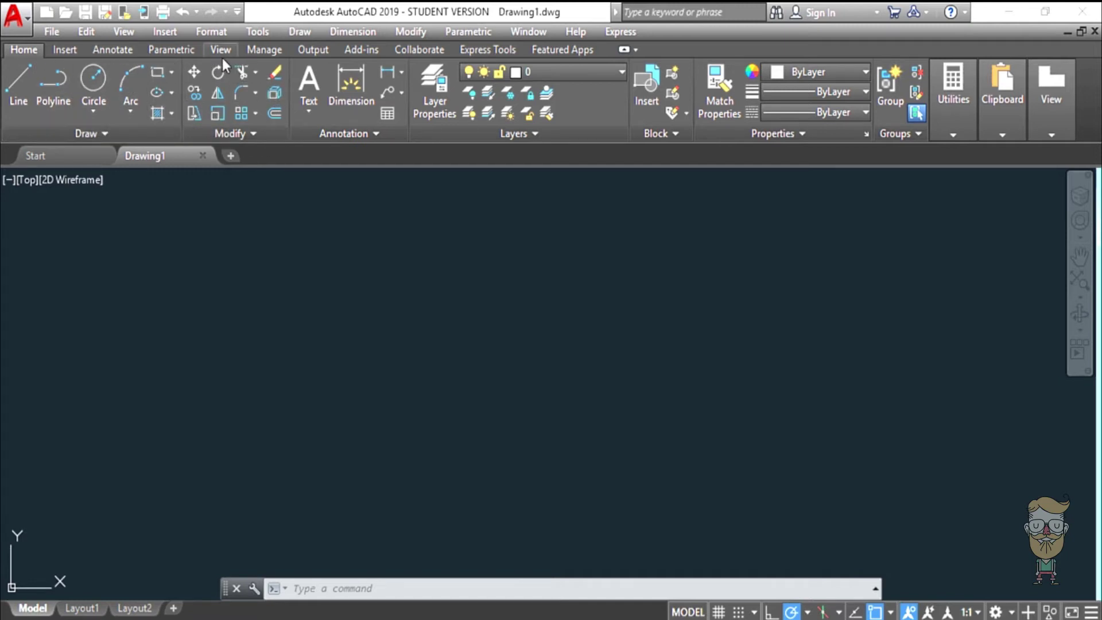
Examine the additional Draw and Modify tools hidden in the expanded tool groups.
{"action": "left_click", "coordinate": [110, 137]}
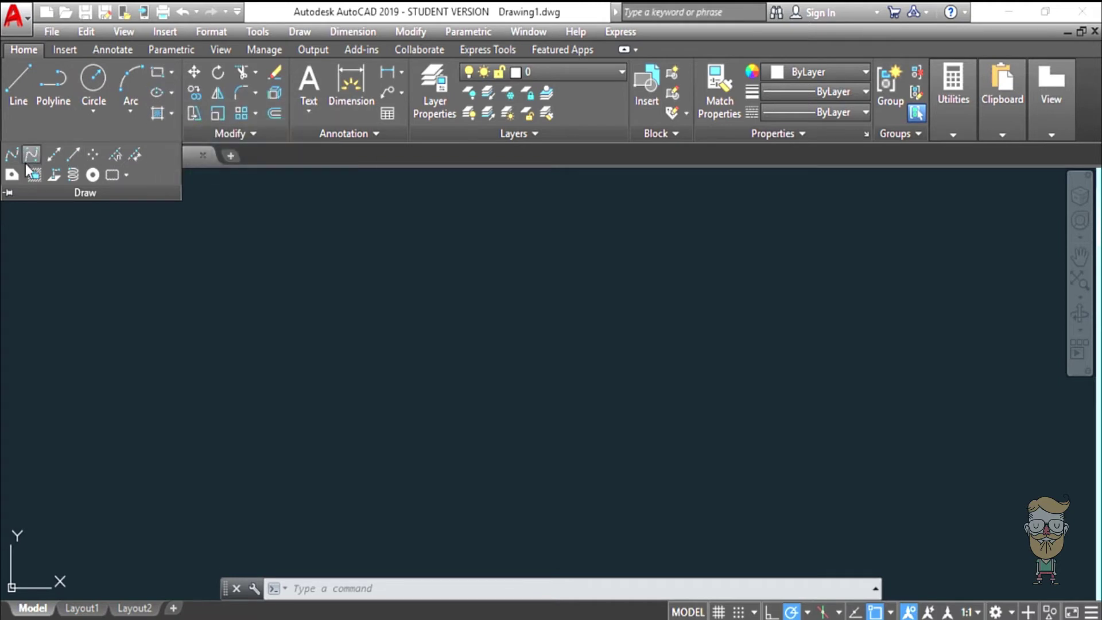
{"action": "left_click", "coordinate": [77, 194]}
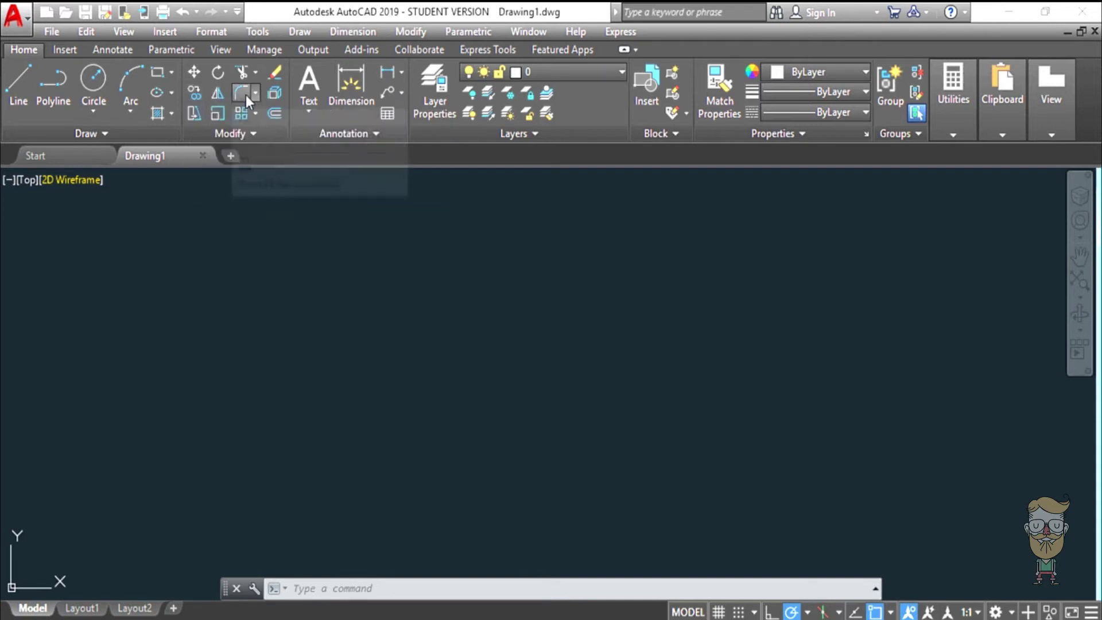
{"action": "left_click", "coordinate": [253, 135]}
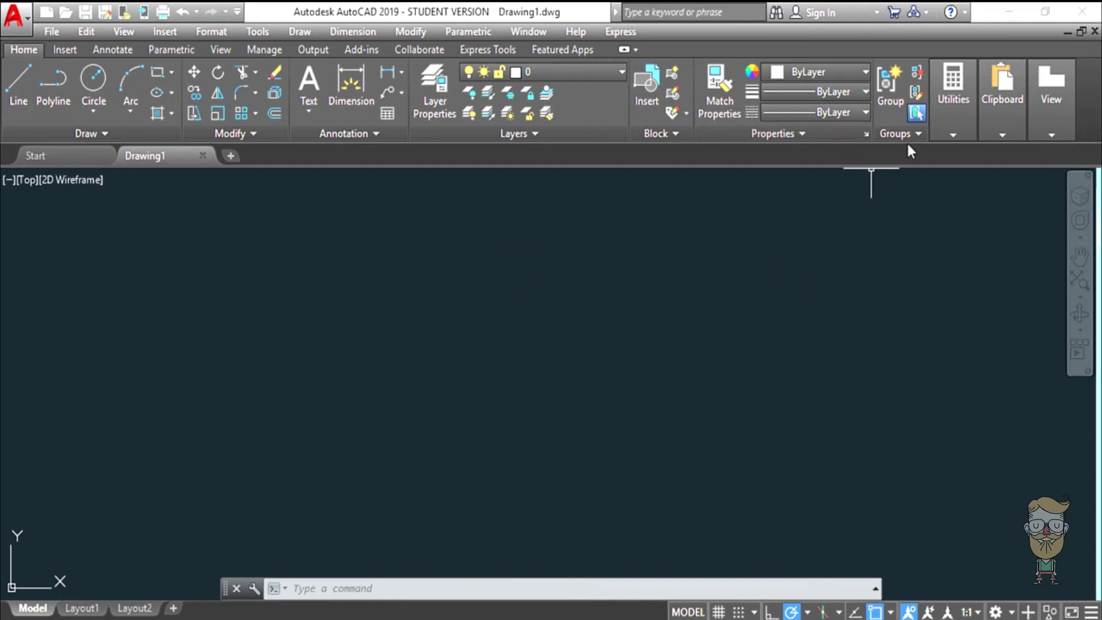
{"action": "mouse_move", "coordinate": [1004, 109]}
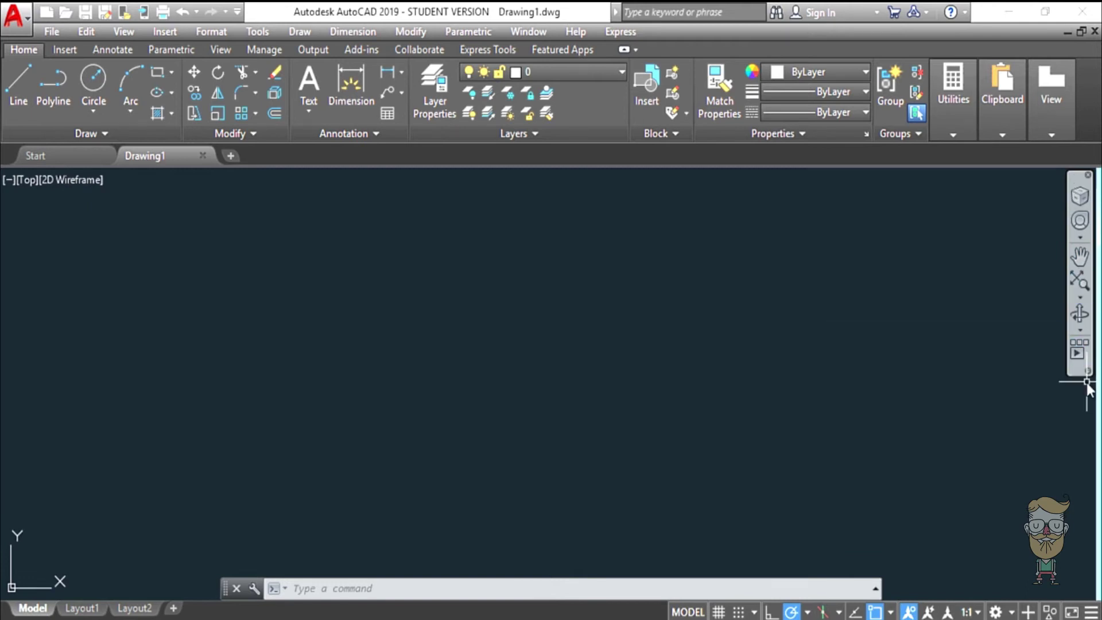
Turn on the ViewCube display, and bring up and close the full navigation SteeringWheel.
{"action": "left_click", "coordinate": [1083, 201]}
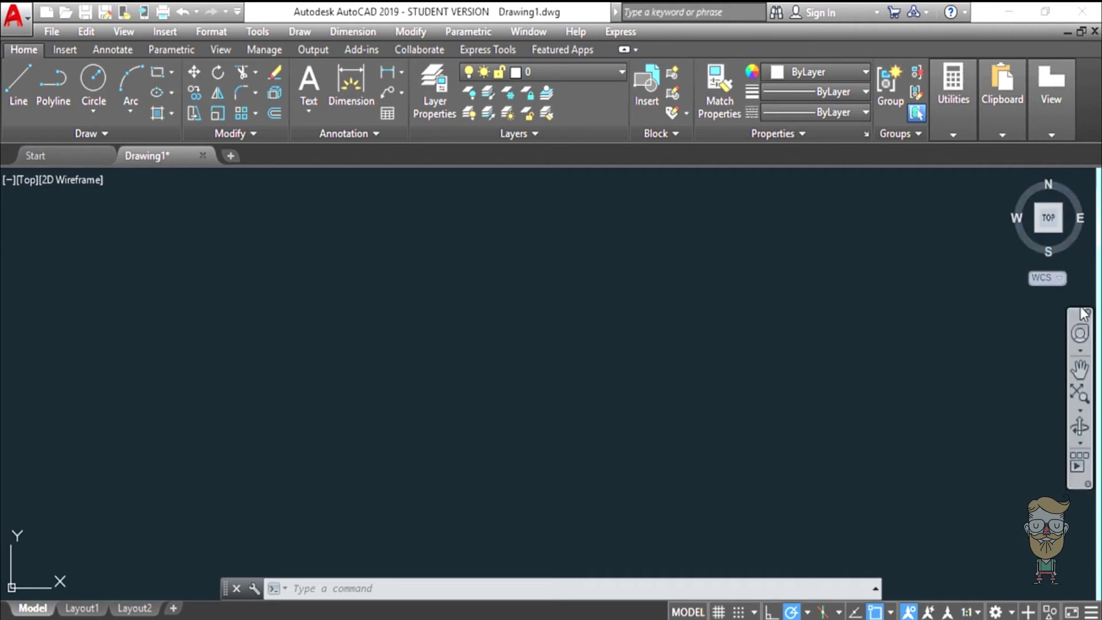
{"action": "left_click", "coordinate": [1080, 339]}
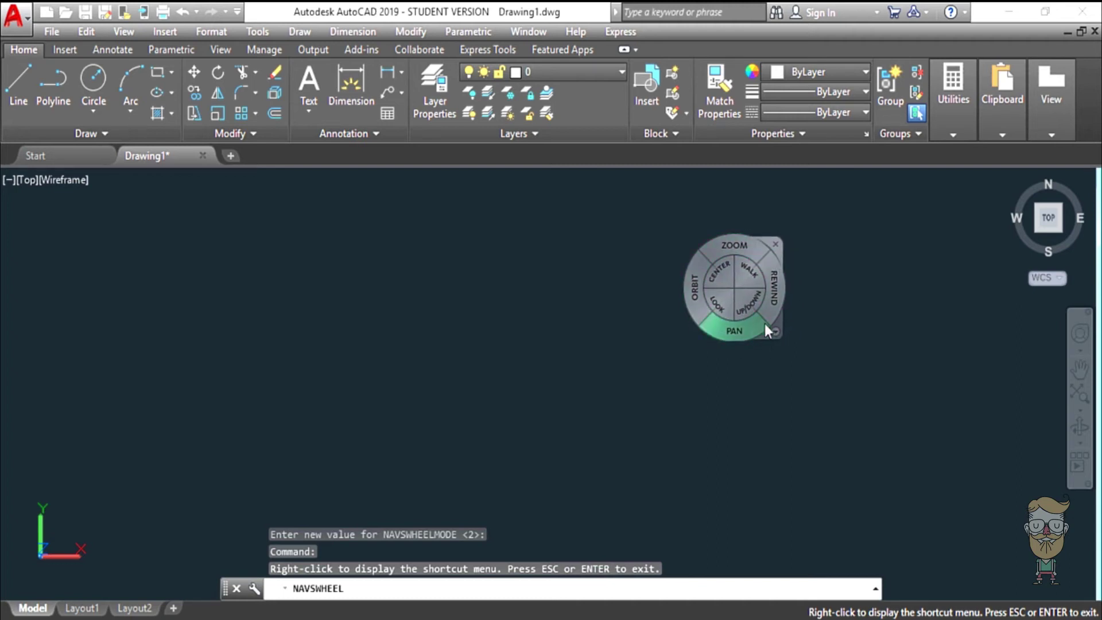
{"action": "left_click", "coordinate": [775, 245]}
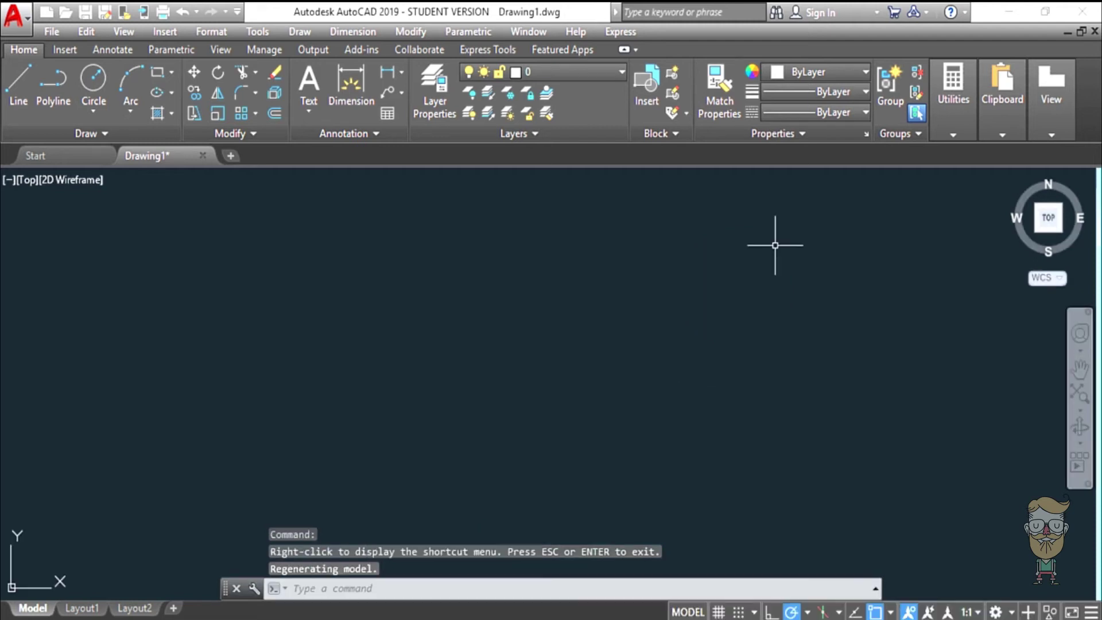
Pan the empty drawing area in several directions and review the available zoom options.
{"action": "left_click", "coordinate": [1079, 372]}
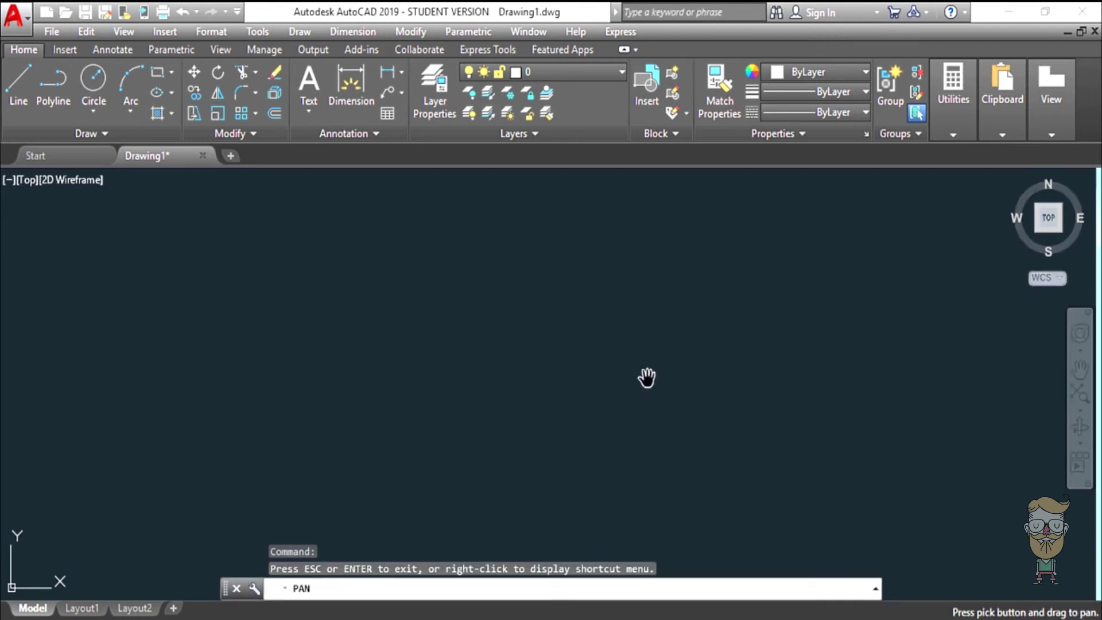
{"action": "left_click_drag", "start_coordinate": [534, 293], "coordinate": [635, 254]}
{"action": "left_click_drag", "start_coordinate": [449, 456], "coordinate": [399, 298]}
{"action": "left_click_drag", "start_coordinate": [269, 289], "coordinate": [538, 315]}
{"action": "left_click_drag", "start_coordinate": [754, 283], "coordinate": [511, 411]}
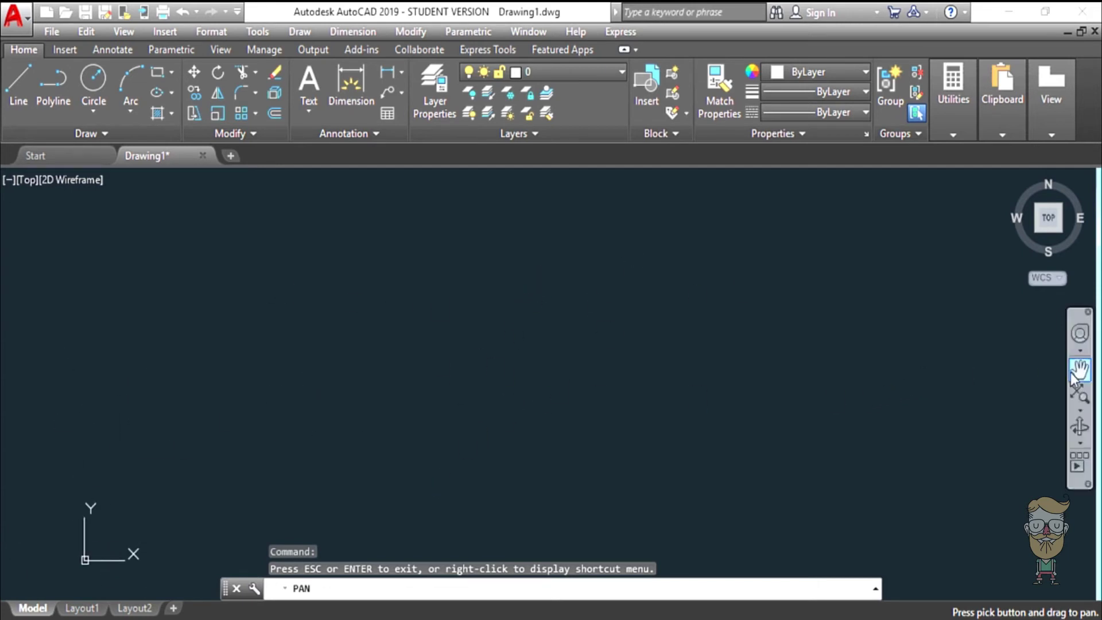
{"action": "left_click", "coordinate": [1080, 413]}
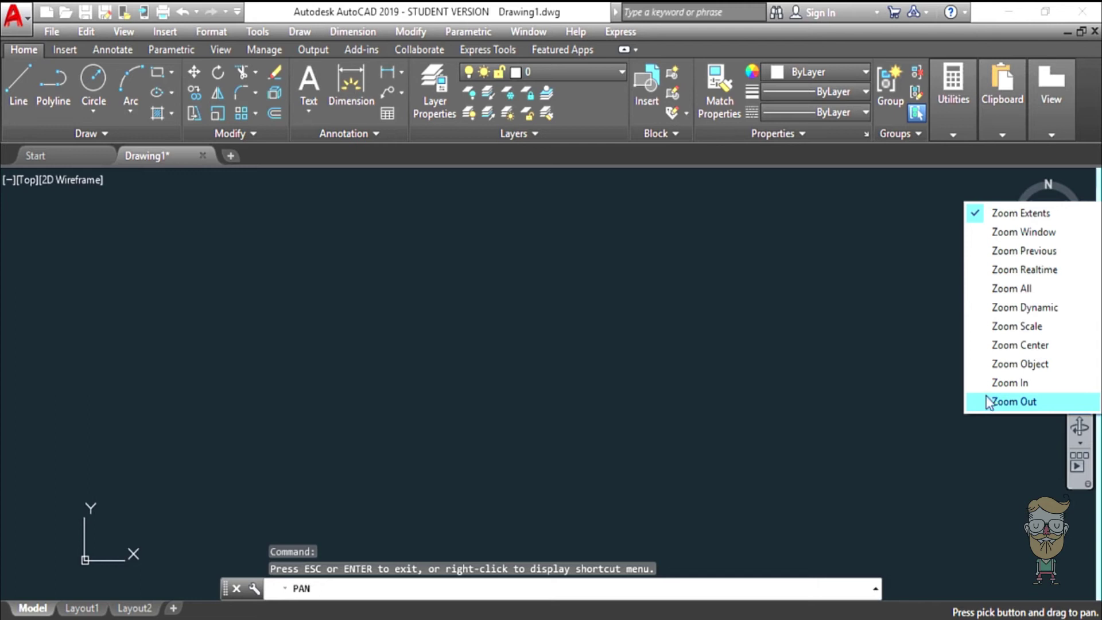
{"action": "left_click", "coordinate": [896, 353]}
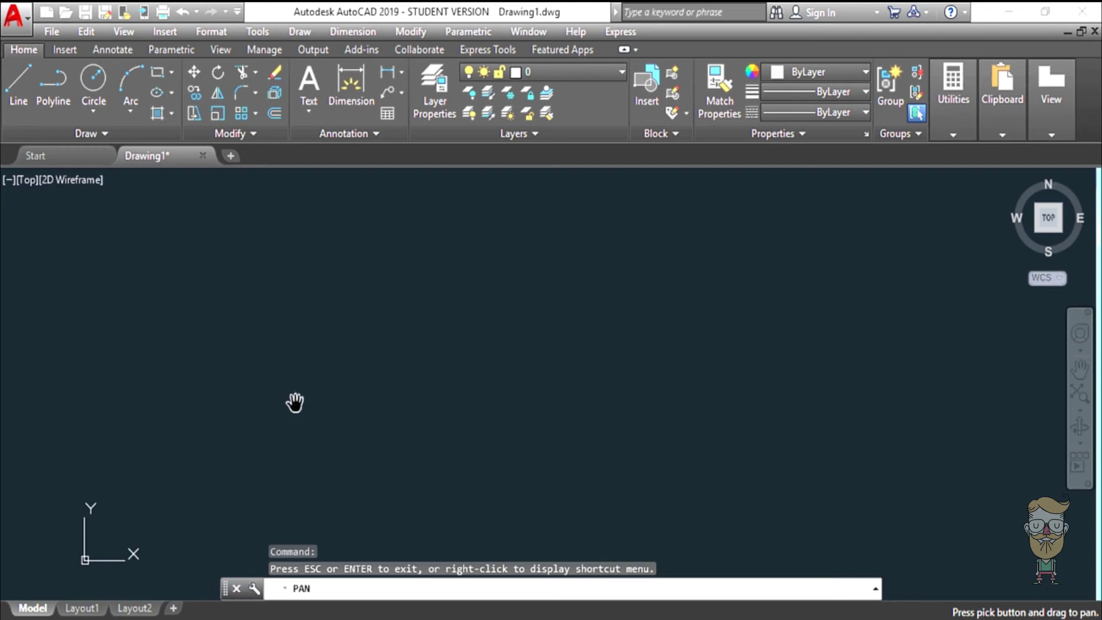
Draw a single diagonal line rising to the right across the empty drawing area.
{"action": "left_click", "coordinate": [15, 87]}
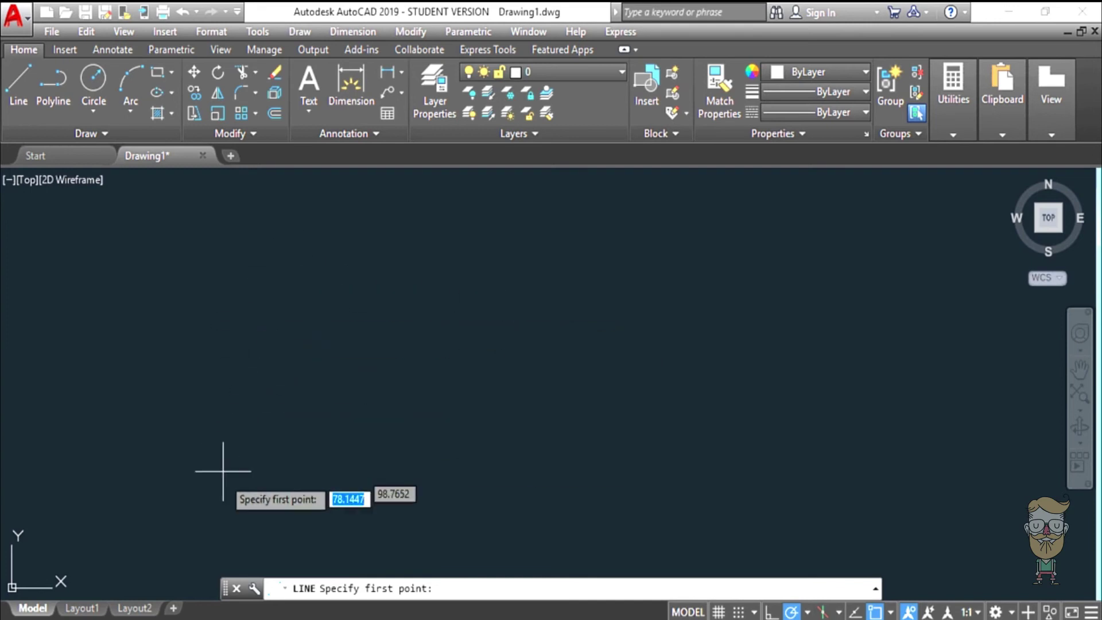
{"action": "left_click", "coordinate": [222, 419]}
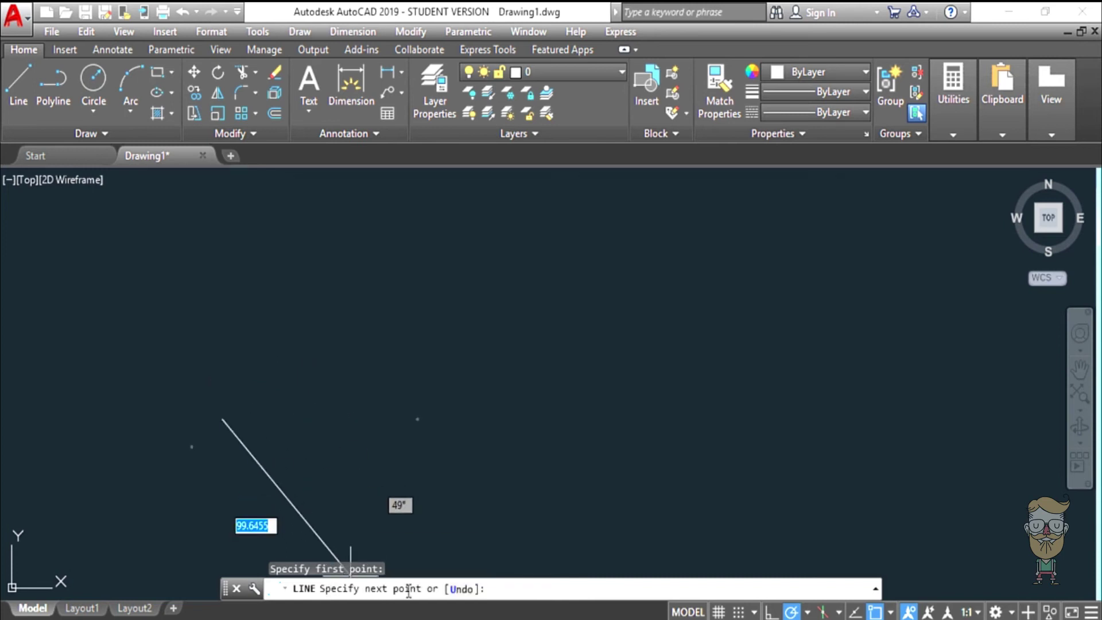
{"action": "left_click", "coordinate": [471, 264]}
{"action": "key", "text": "Escape"}
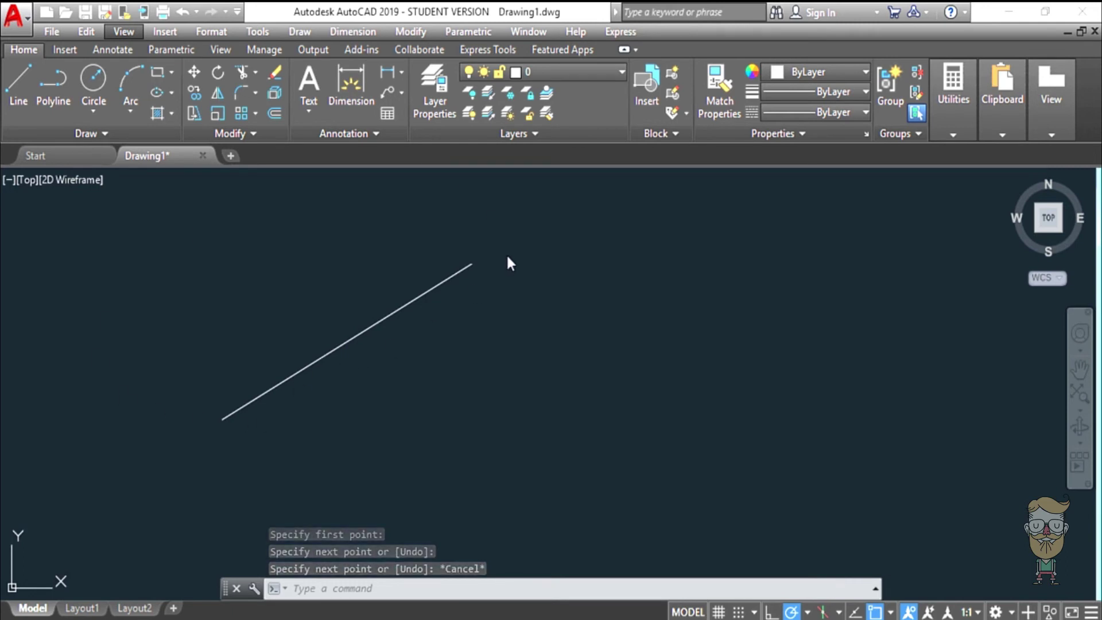
Select the diagonal line with a crossing selection and erase it.
{"action": "left_click", "coordinate": [510, 223]}
{"action": "left_click", "coordinate": [366, 350]}
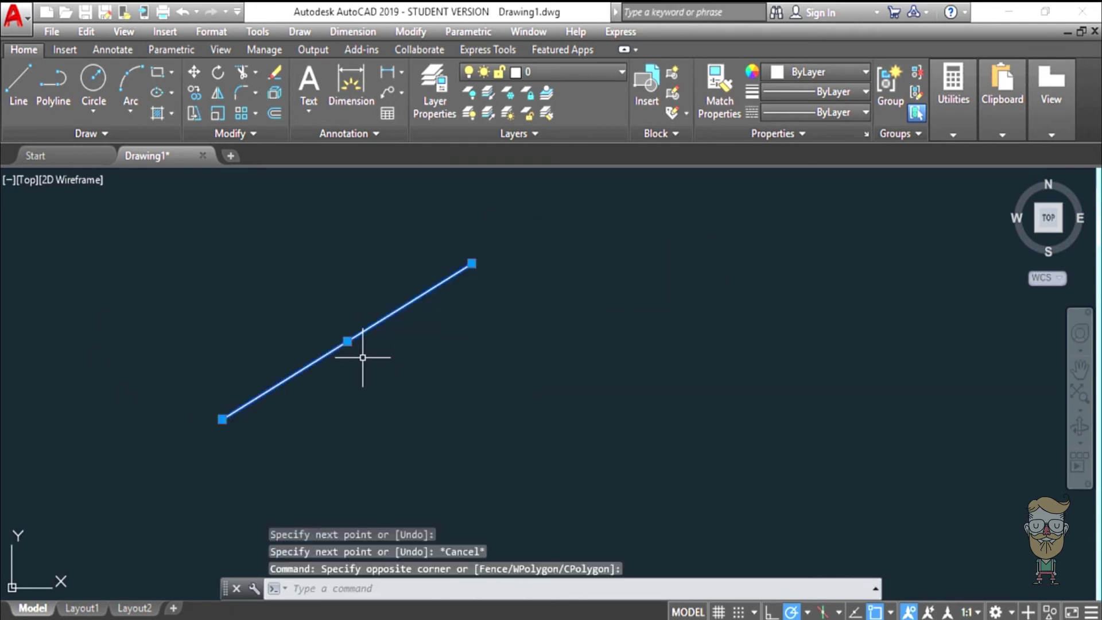
{"action": "key", "text": "Delete"}
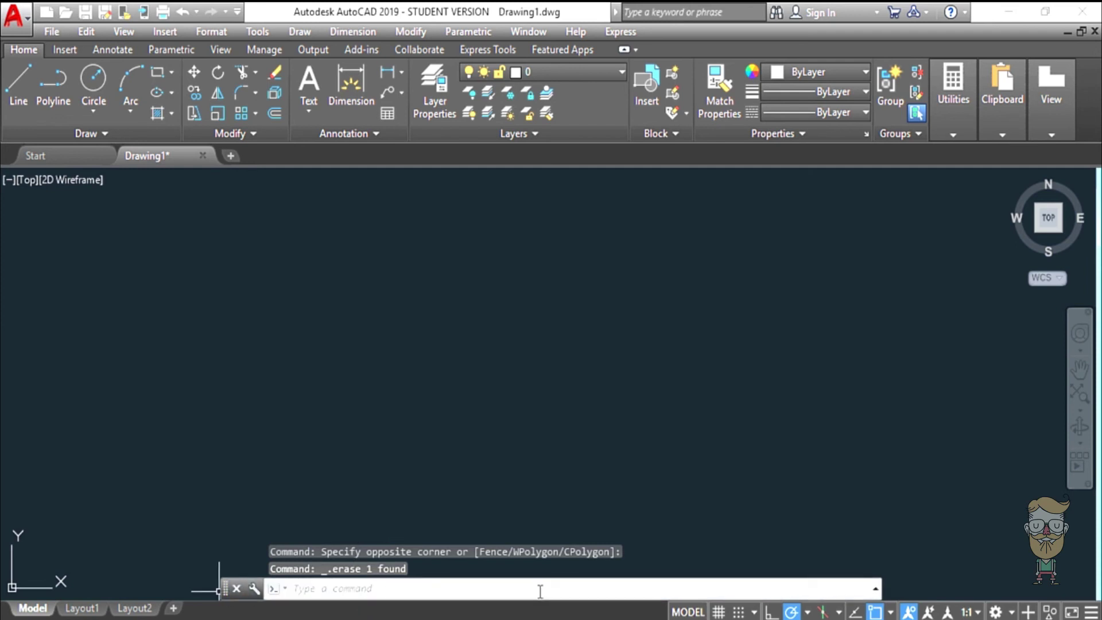
{"action": "left_click", "coordinate": [273, 73]}
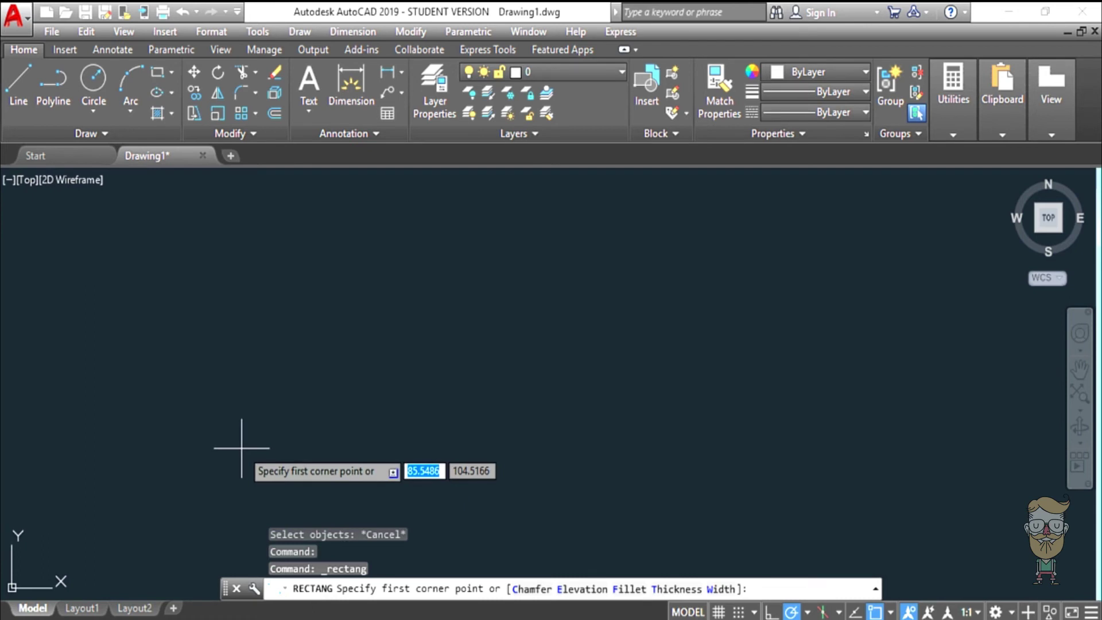
{"action": "key", "text": "Escape"}
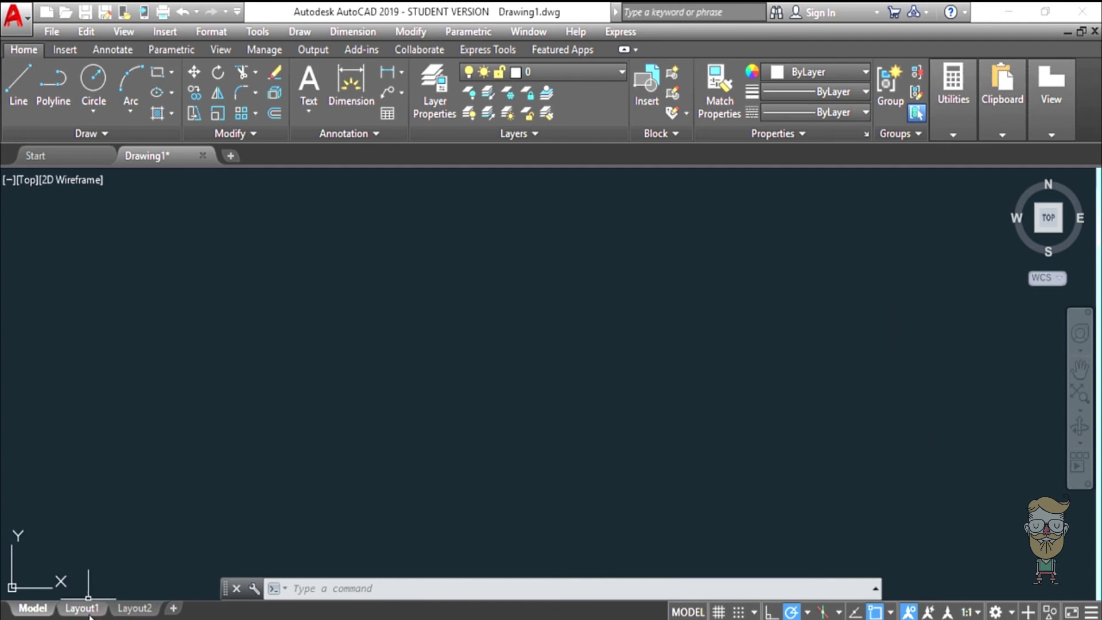
{"action": "mouse_move", "coordinate": [133, 613]}
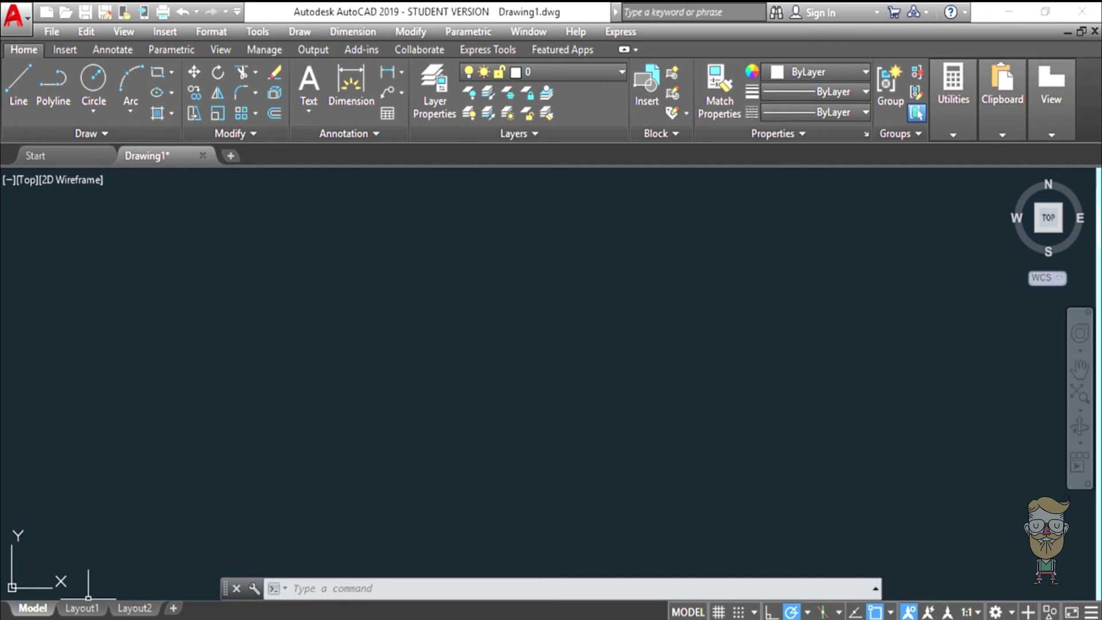
Toggle the clean screen display on and back off, and select the Drafting & Annotation workspace.
{"action": "left_click", "coordinate": [1071, 612]}
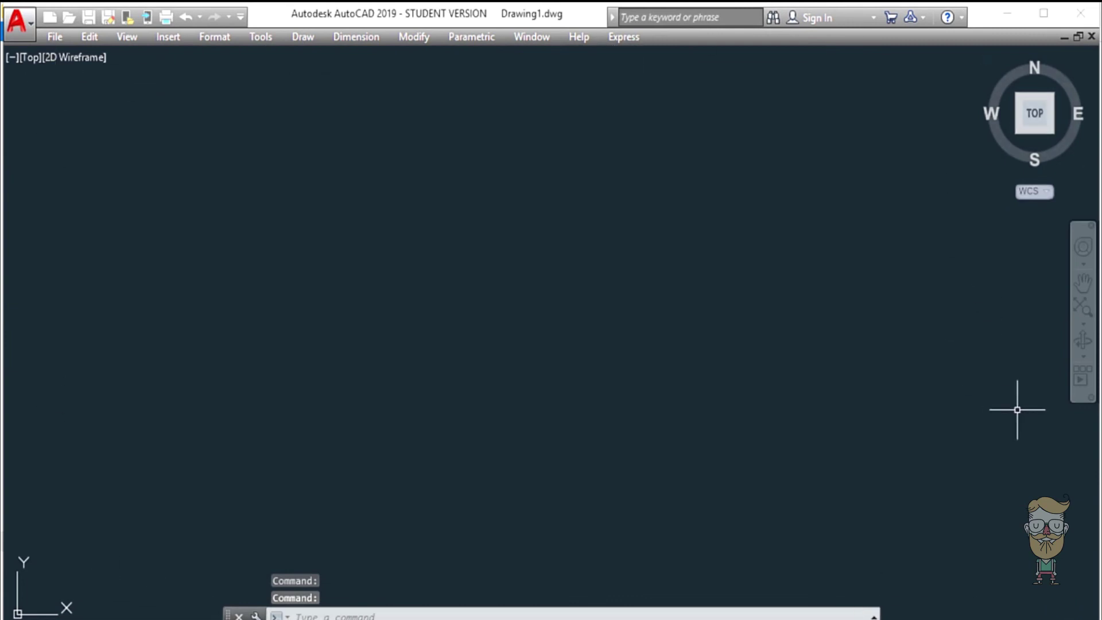
{"action": "left_click", "coordinate": [1070, 613]}
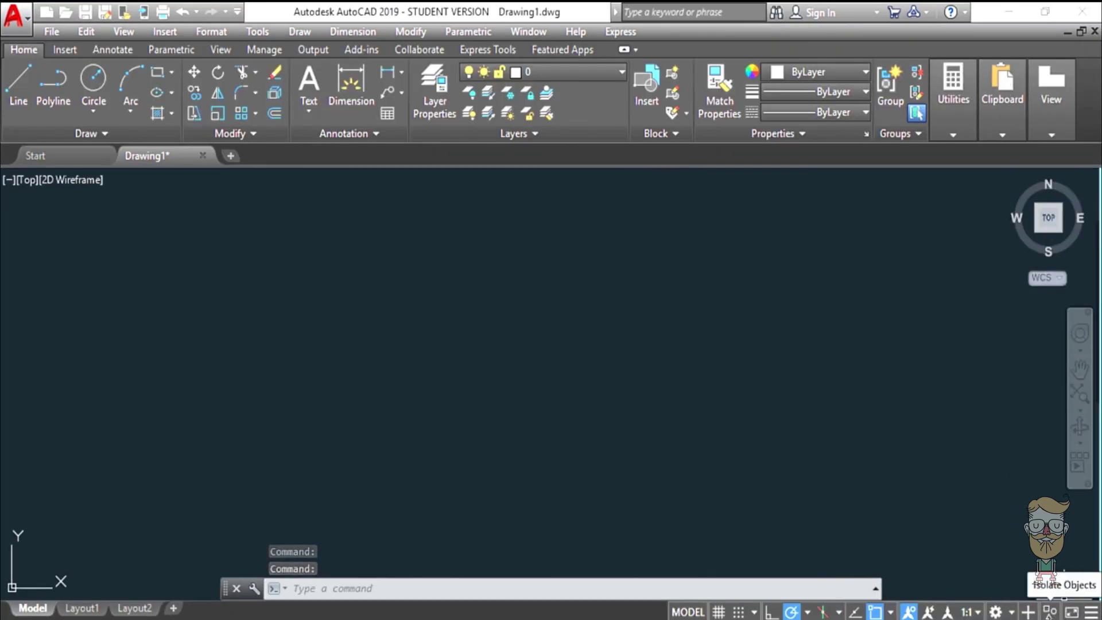
{"action": "left_click", "coordinate": [1011, 613]}
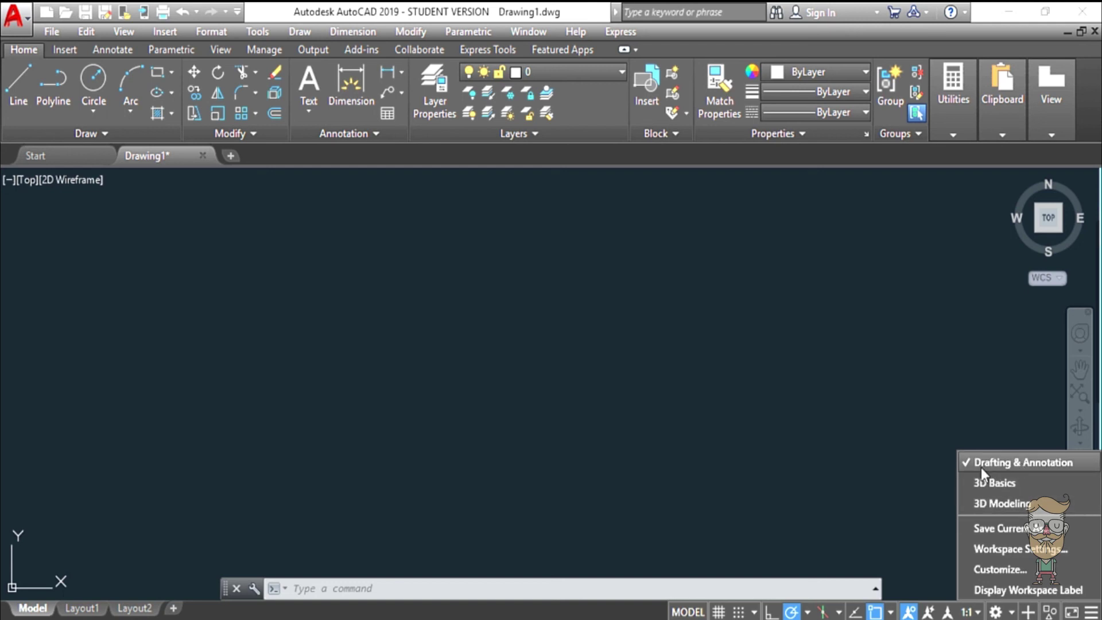
{"action": "left_click", "coordinate": [995, 465]}
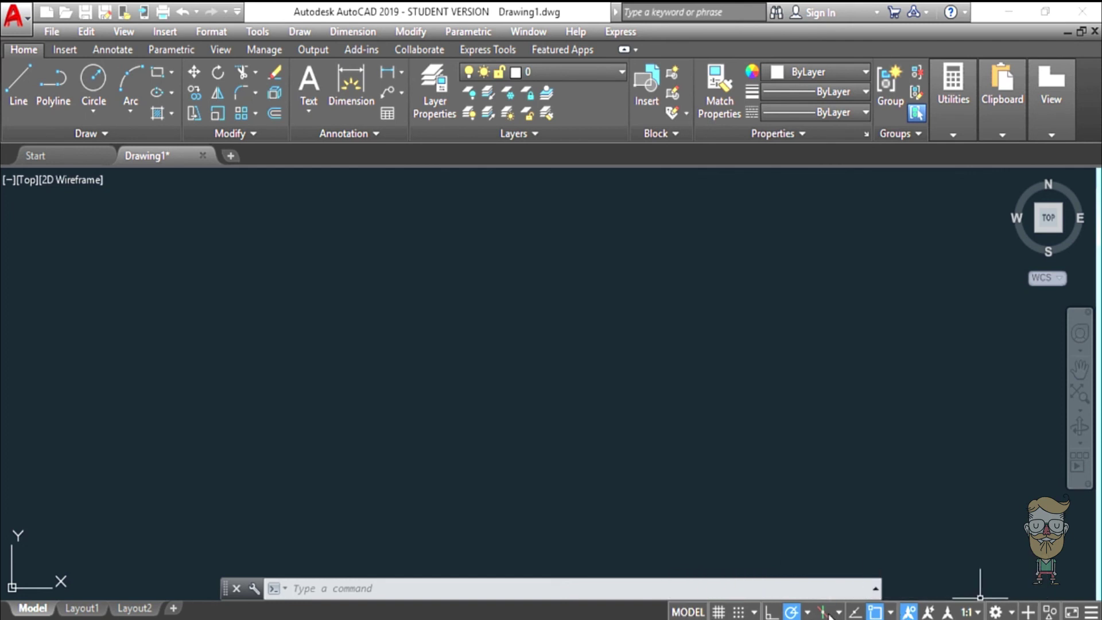
Switch the drawing grid display on and off twice.
{"action": "left_click", "coordinate": [718, 612]}
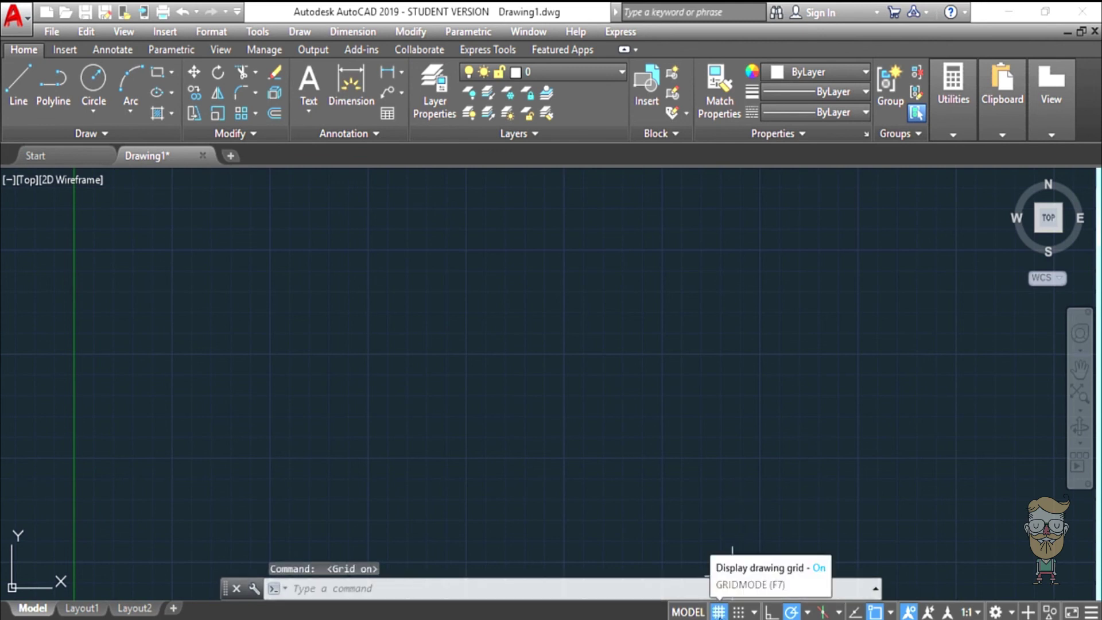
{"action": "left_click", "coordinate": [718, 611]}
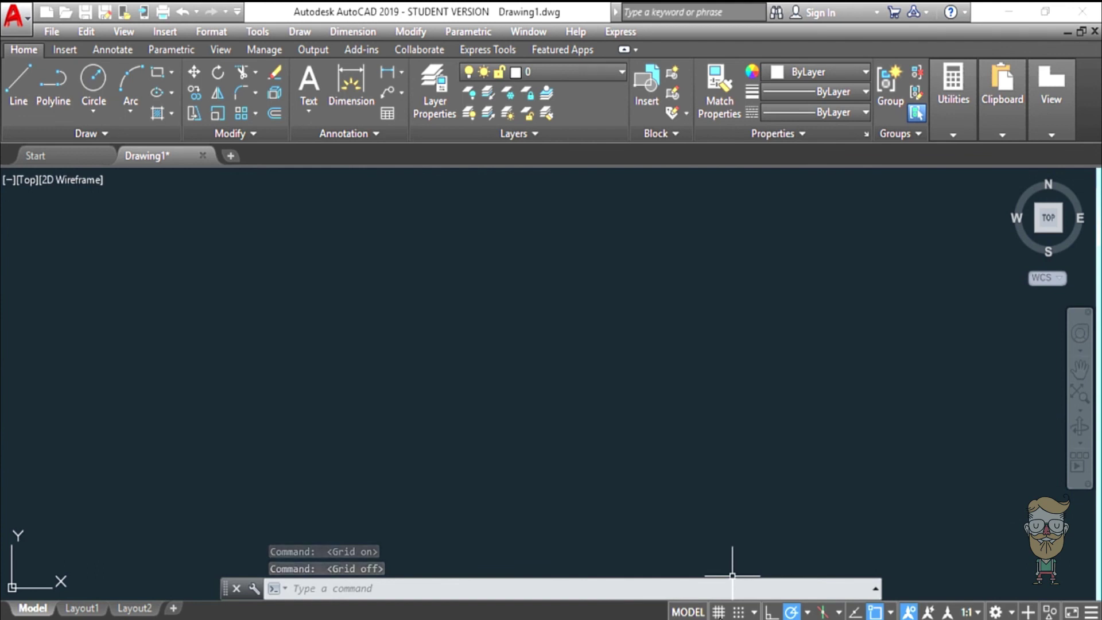
{"action": "key", "text": "F7"}
{"action": "key", "text": "F7"}
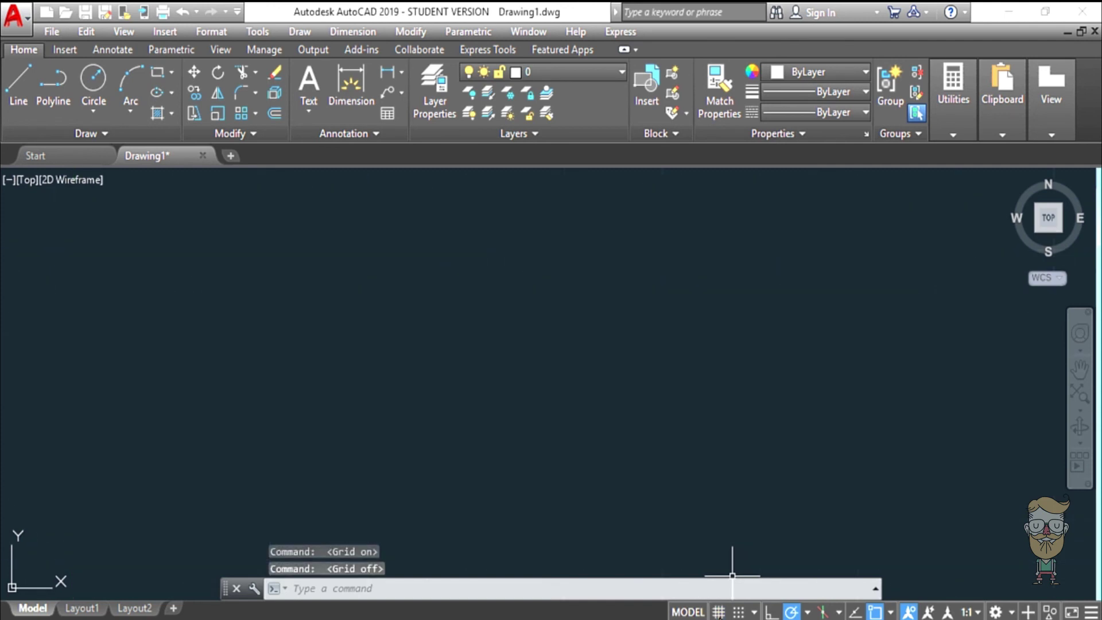